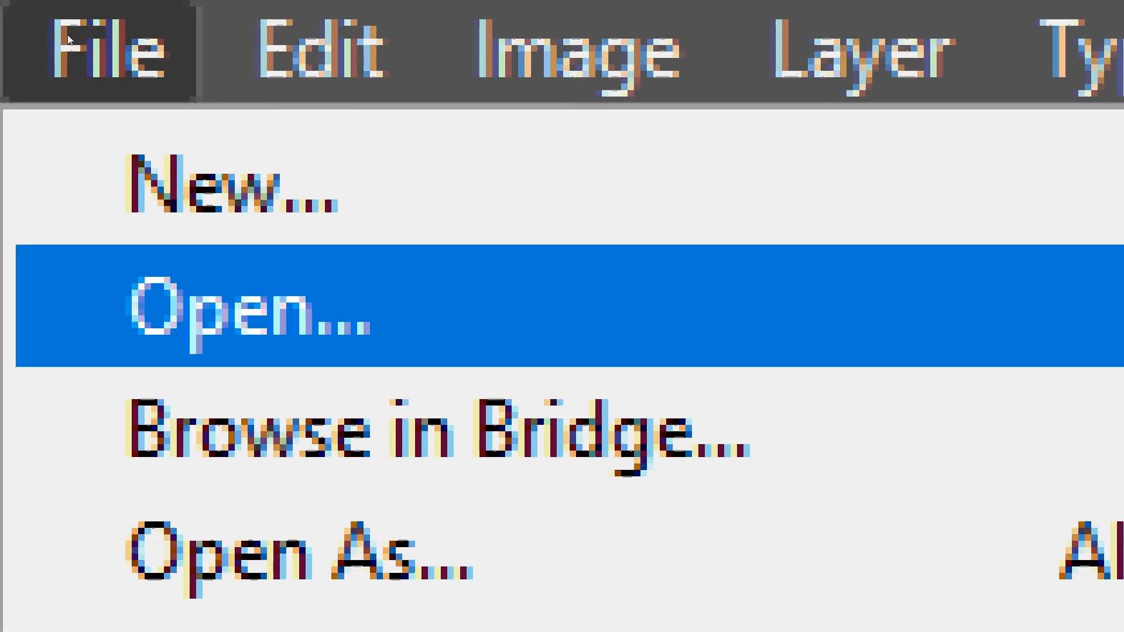
- Open the Banana image file from the image folder
{"action": "key", "text": "Return"}
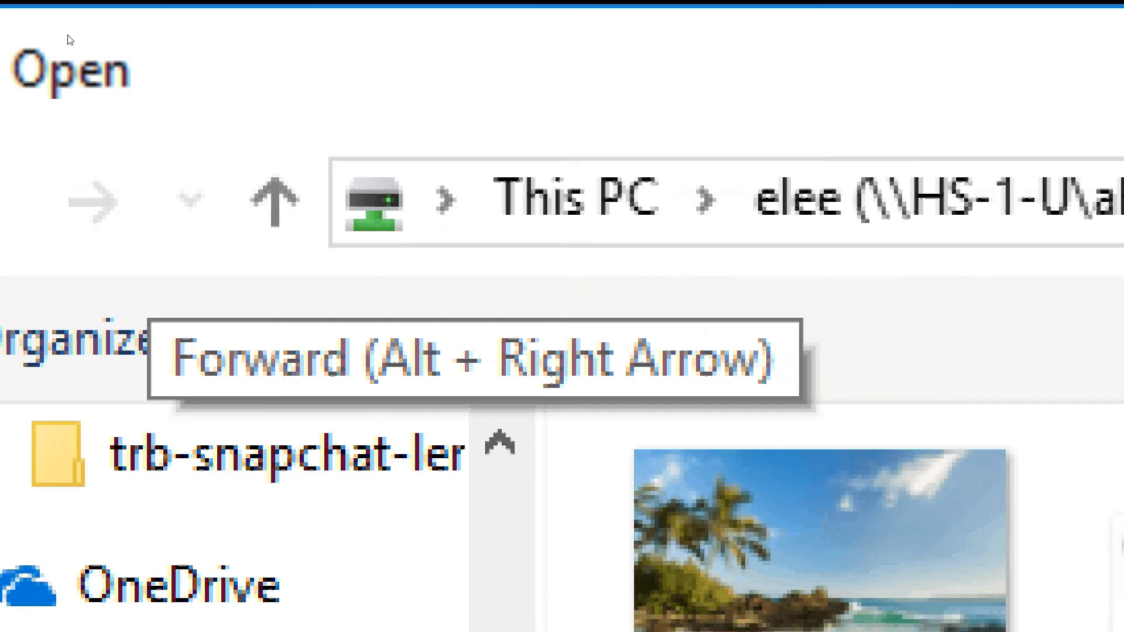
{"action": "left_click", "coordinate": [642, 254]}
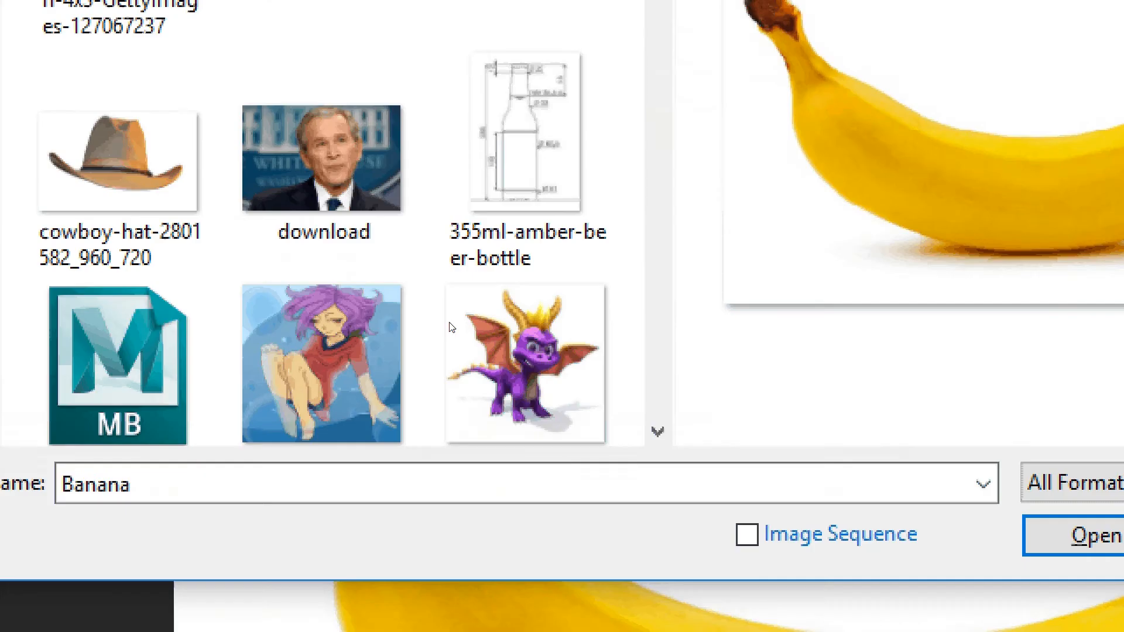
{"action": "key", "text": "Return"}
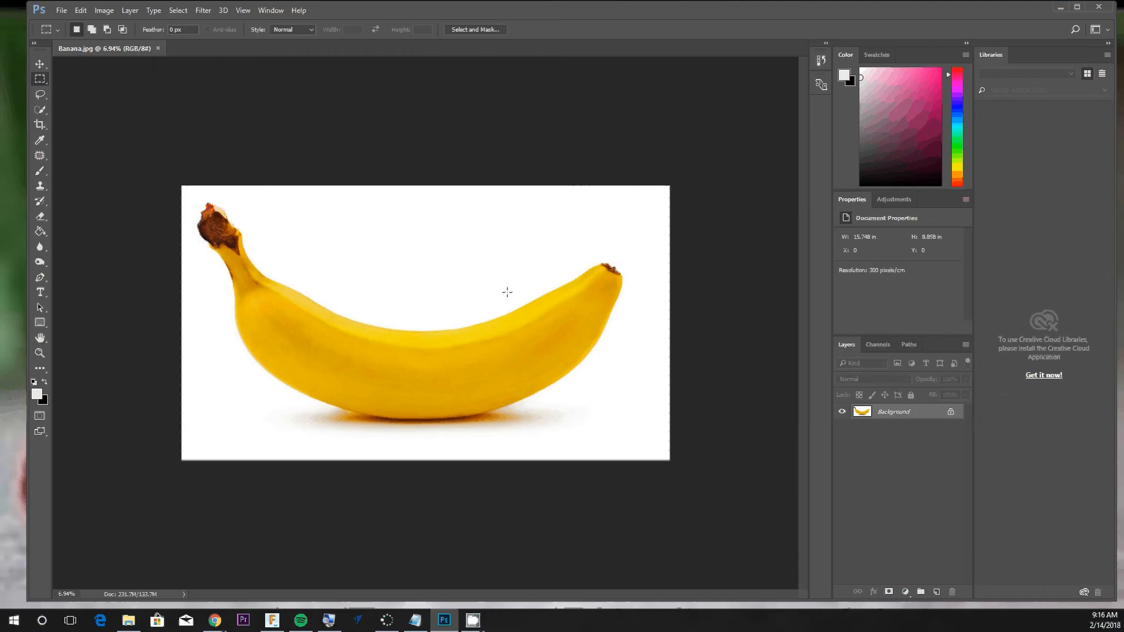
- Select the entire banana image with the Rectangular Marquee tool
{"action": "left_click_drag", "start_coordinate": [156, 181], "coordinate": [718, 513]}
{"action": "left_click", "coordinate": [425, 338]}
{"action": "left_click_drag", "start_coordinate": [126, 122], "coordinate": [708, 552]}
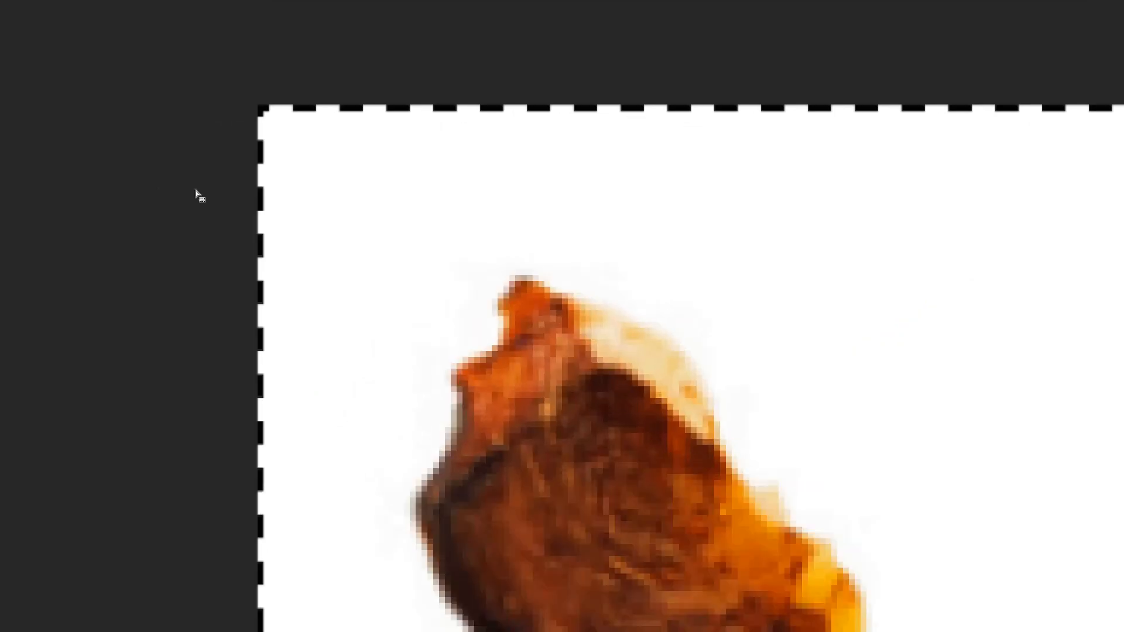
- Delete the selected image content and undo the deletion
{"action": "key", "text": "Delete"}
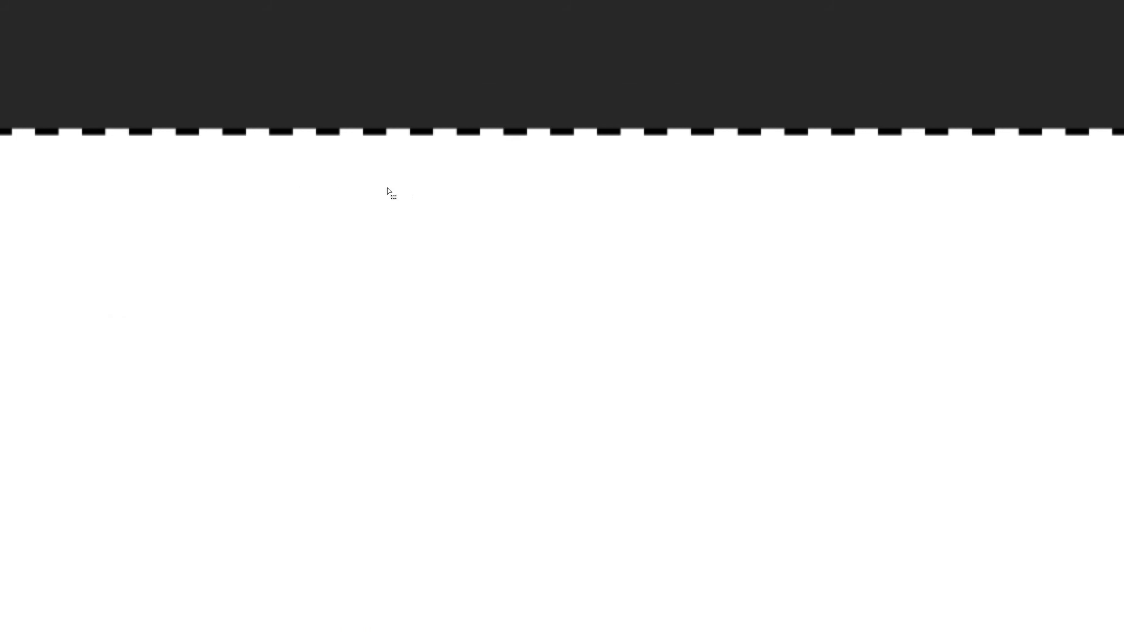
{"action": "key", "text": "ctrl+z"}
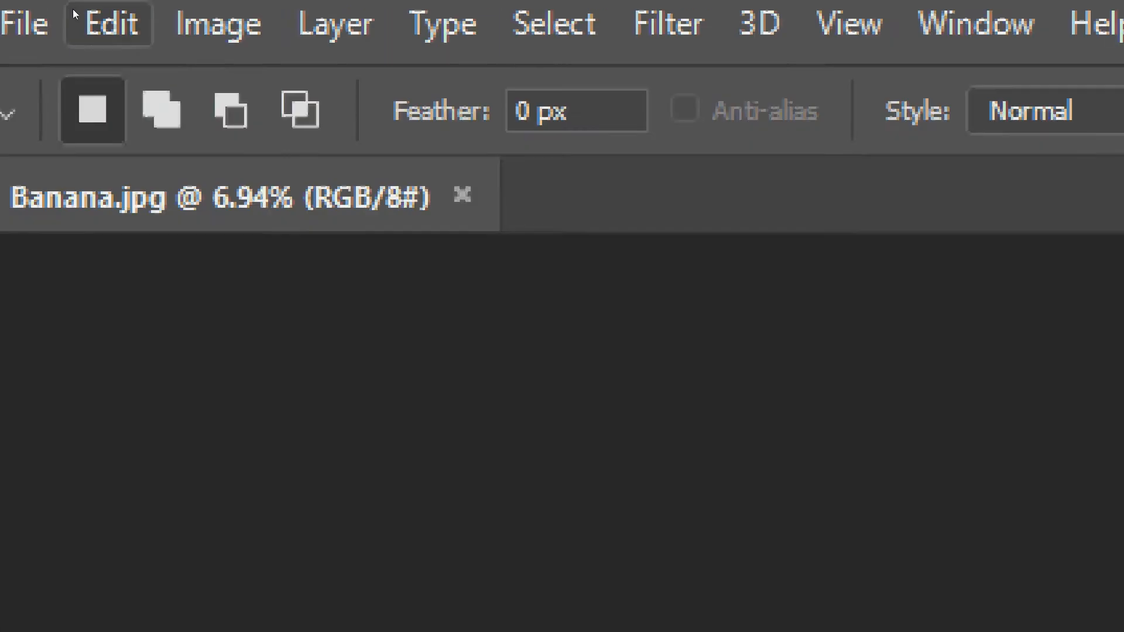
- Copy the selected banana image and paste it as a new layer above the Background
{"action": "left_click", "coordinate": [77, 10]}
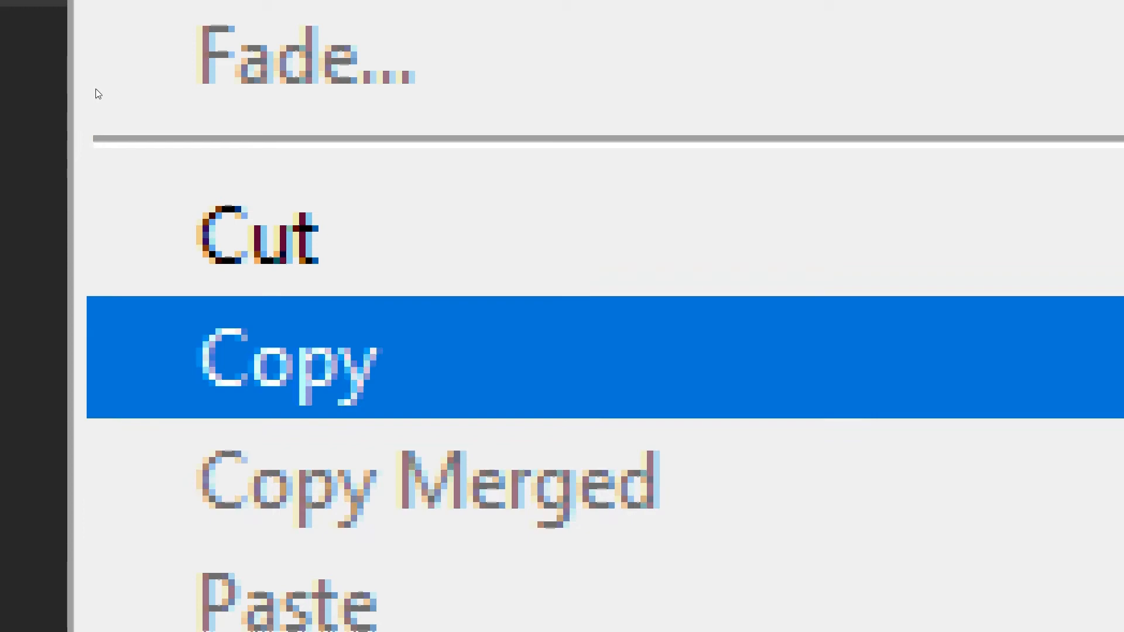
{"action": "left_click", "coordinate": [263, 359]}
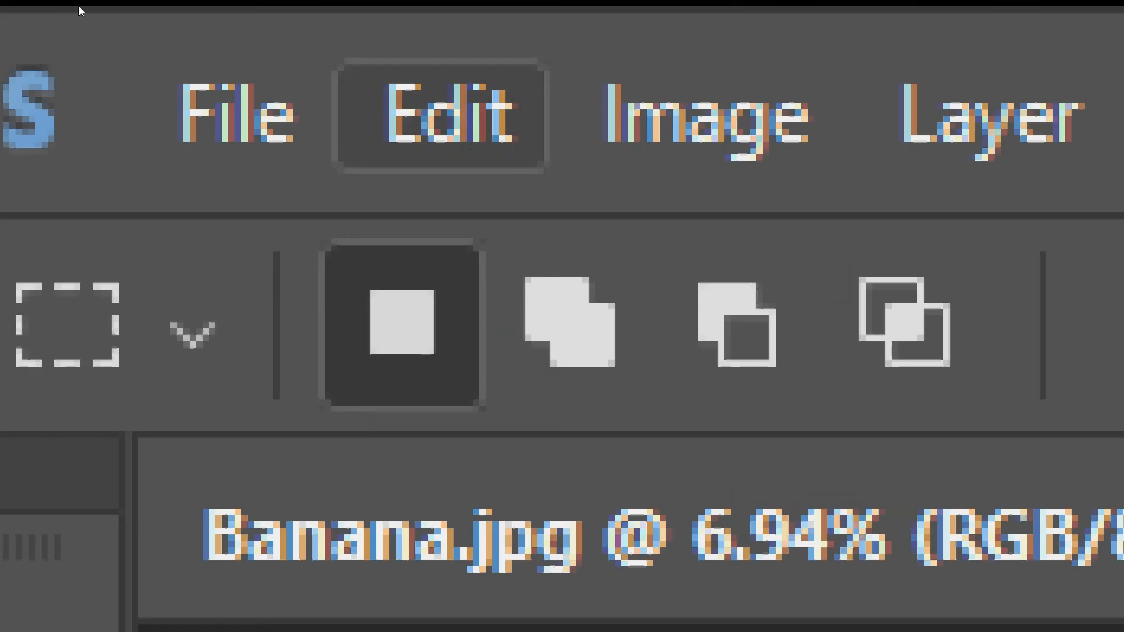
{"action": "left_click", "coordinate": [447, 116]}
{"action": "key", "text": "Down"}
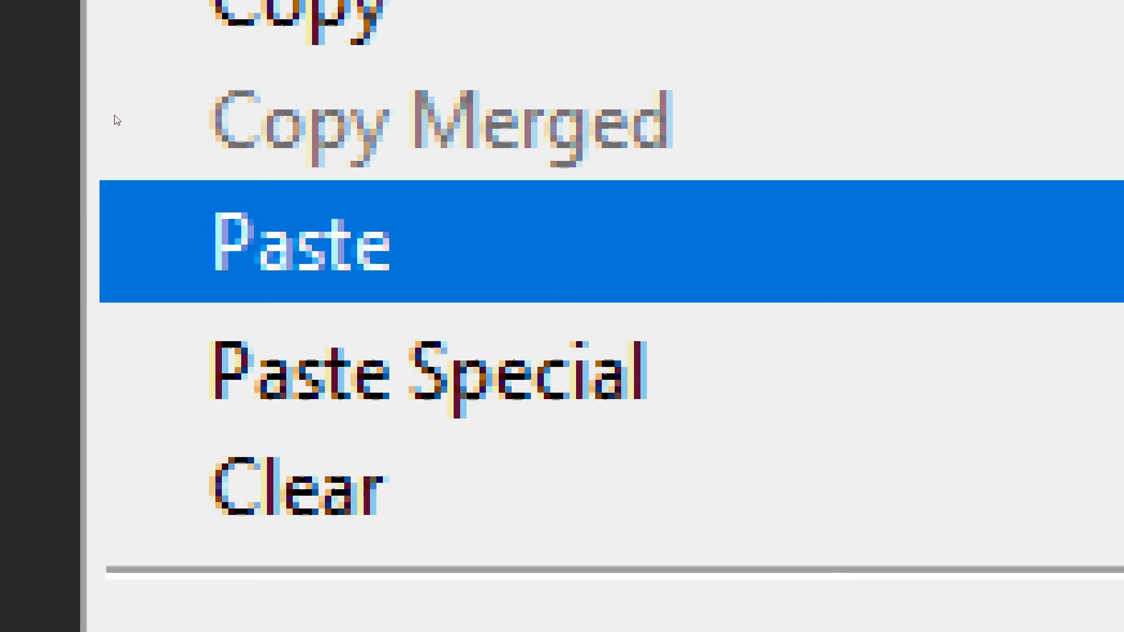
{"action": "key", "text": "Return"}
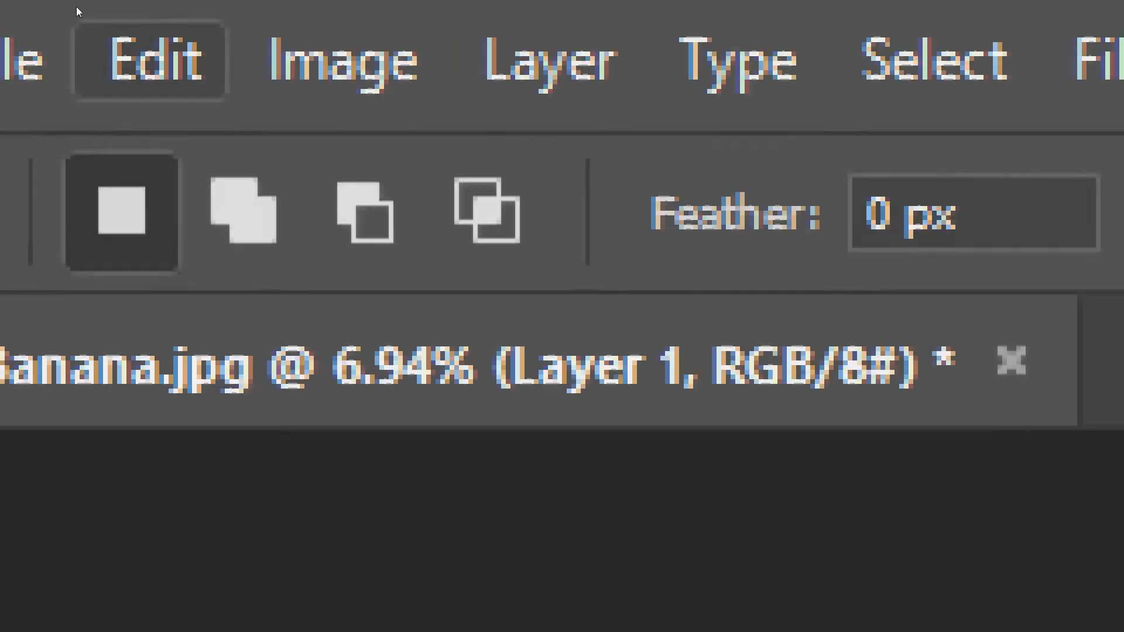
- Use Free Transform on the pasted banana layer to scale it proportionally to about 82.76% and reposition it over the original
{"action": "left_click", "coordinate": [73, 7]}
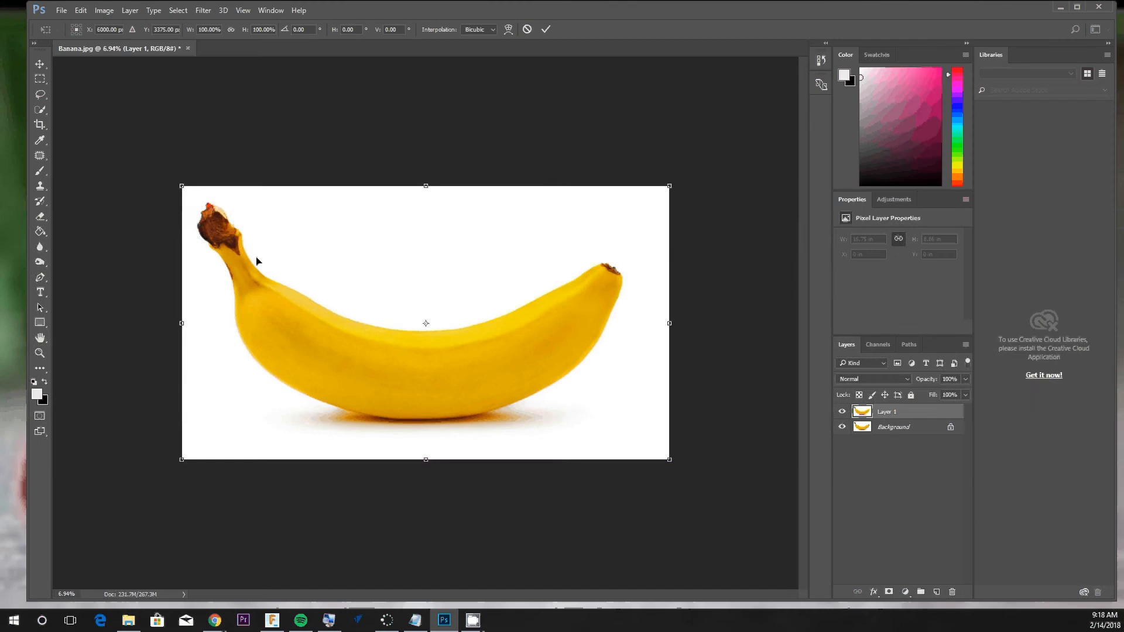
{"action": "left_click_drag", "start_coordinate": [342, 297], "coordinate": [386, 318]}
{"action": "left_click_drag", "start_coordinate": [228, 209], "coordinate": [346, 271]}
{"action": "left_click_drag", "start_coordinate": [475, 384], "coordinate": [334, 370]}
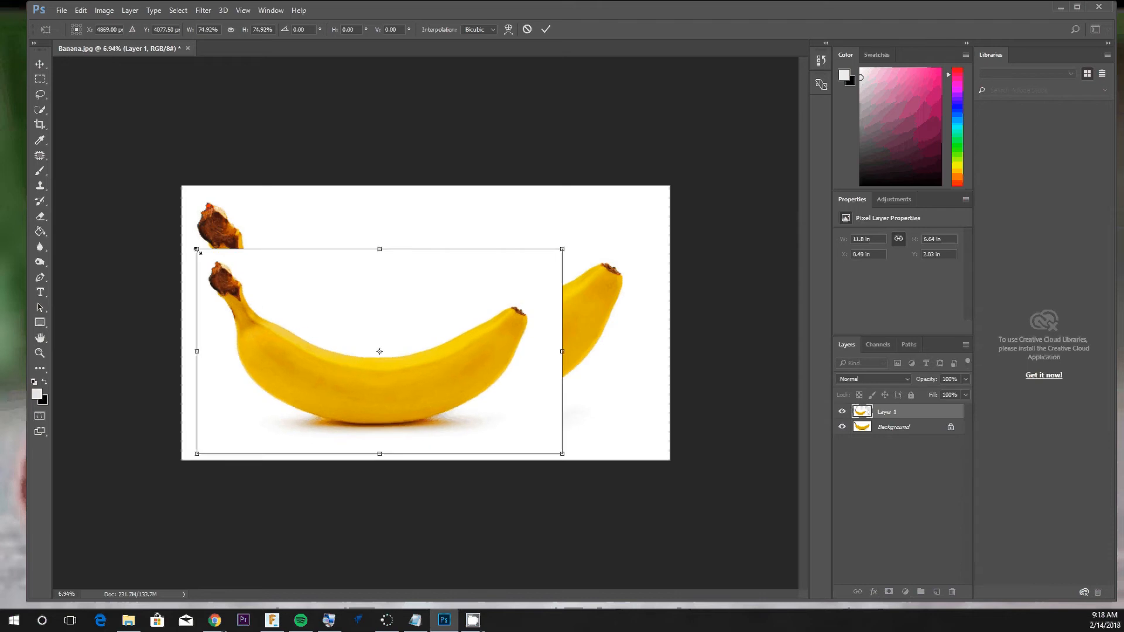
{"action": "left_click_drag", "start_coordinate": [199, 251], "coordinate": [158, 223]}
{"action": "left_click_drag", "start_coordinate": [219, 308], "coordinate": [270, 340]}
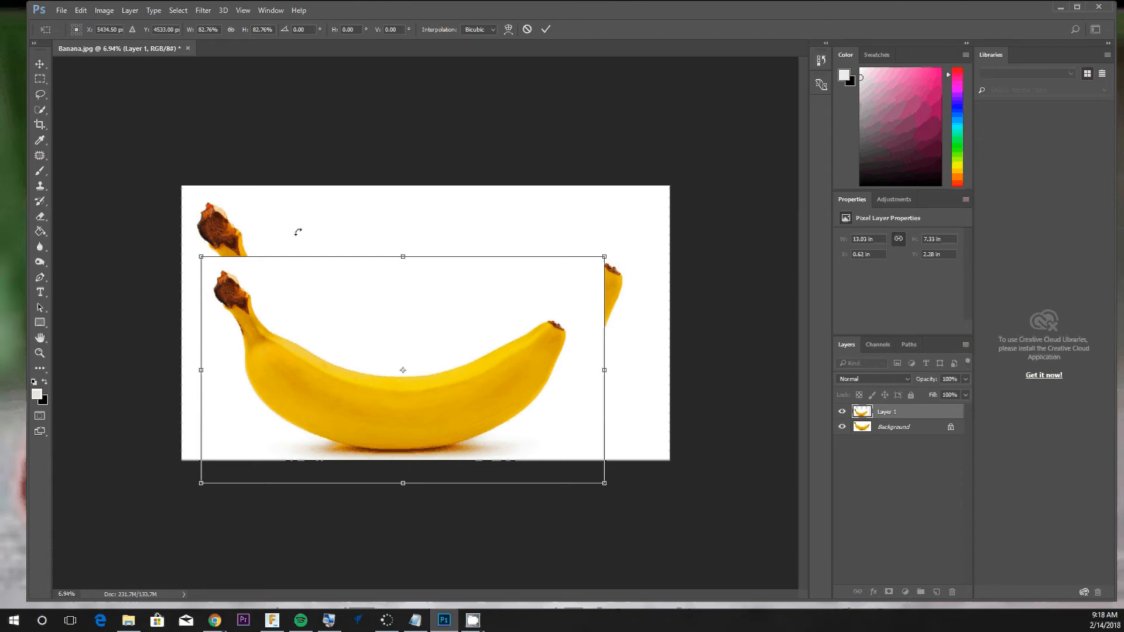
{"action": "left_click_drag", "start_coordinate": [296, 350], "coordinate": [267, 306]}
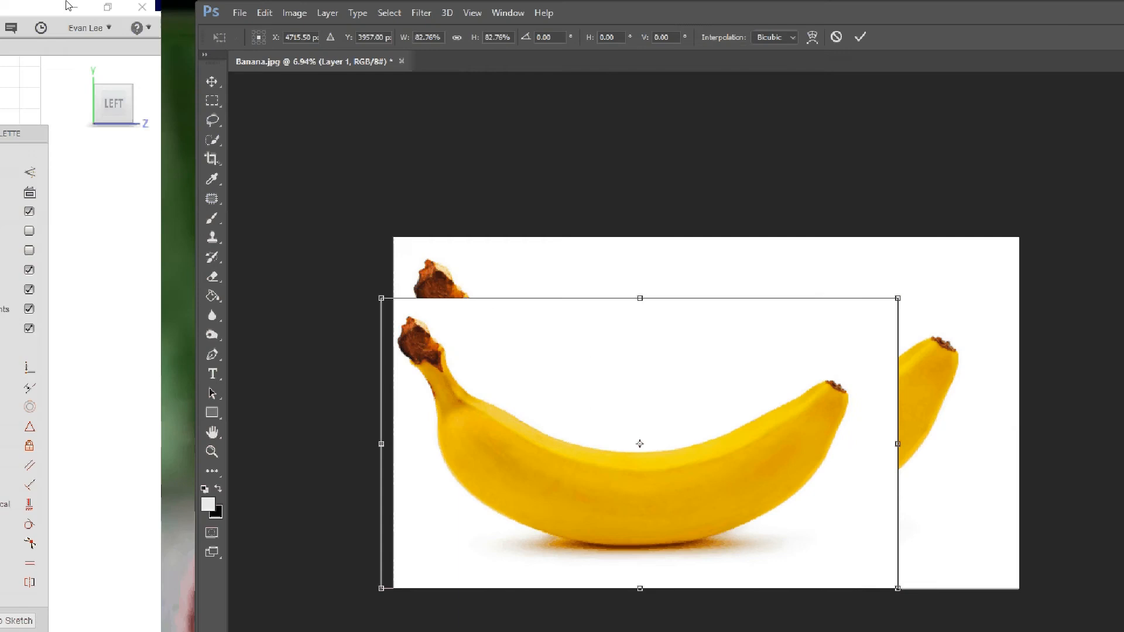
- Shrink the pasted banana disproportionately to about 23.41% width and 47.57% height, reposition it and commit the transformation
{"action": "left_click", "coordinate": [81, 10]}
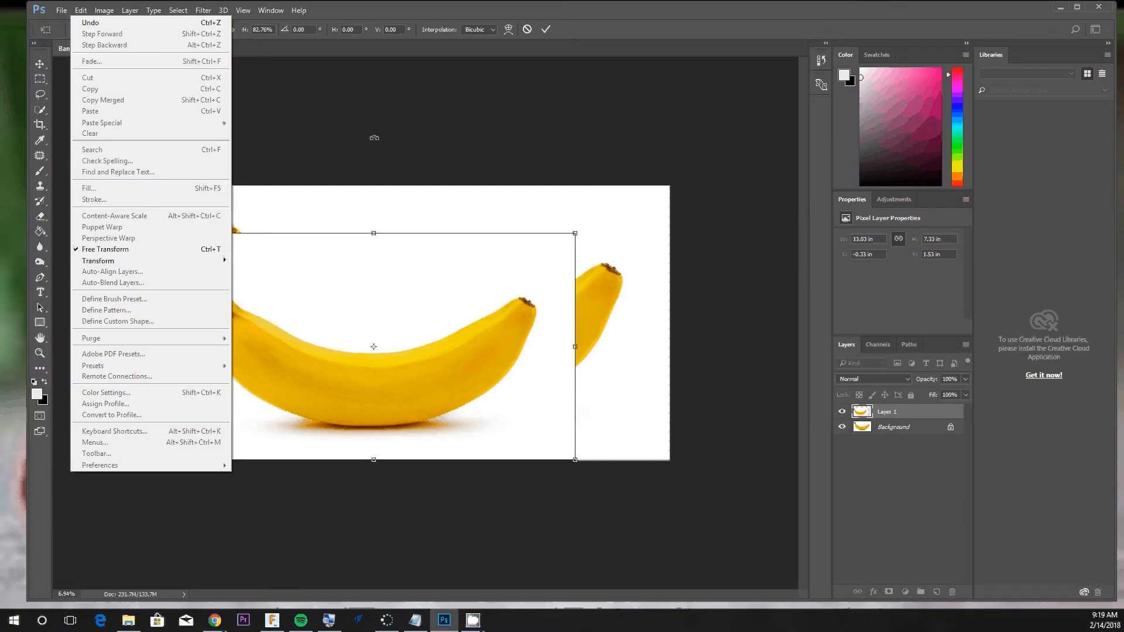
{"action": "left_click", "coordinate": [546, 221]}
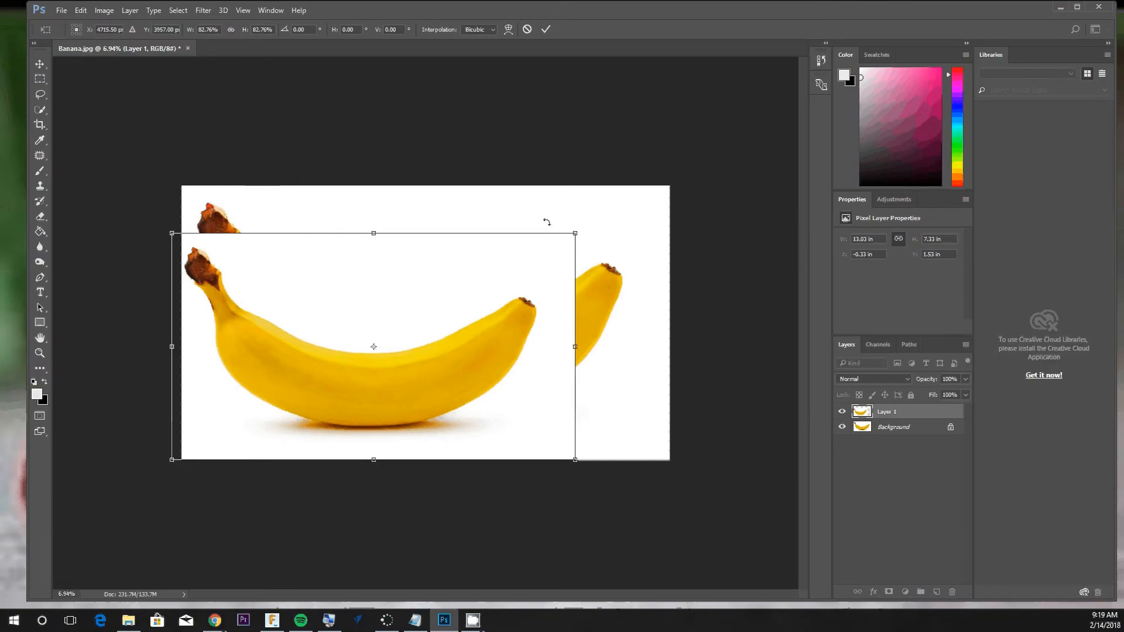
{"action": "mouse_move", "coordinate": [577, 235]}
{"action": "left_mouse_down"}
{"action": "mouse_move", "coordinate": [545, 258]}
{"action": "mouse_move", "coordinate": [590, 239]}
{"action": "left_mouse_up"}
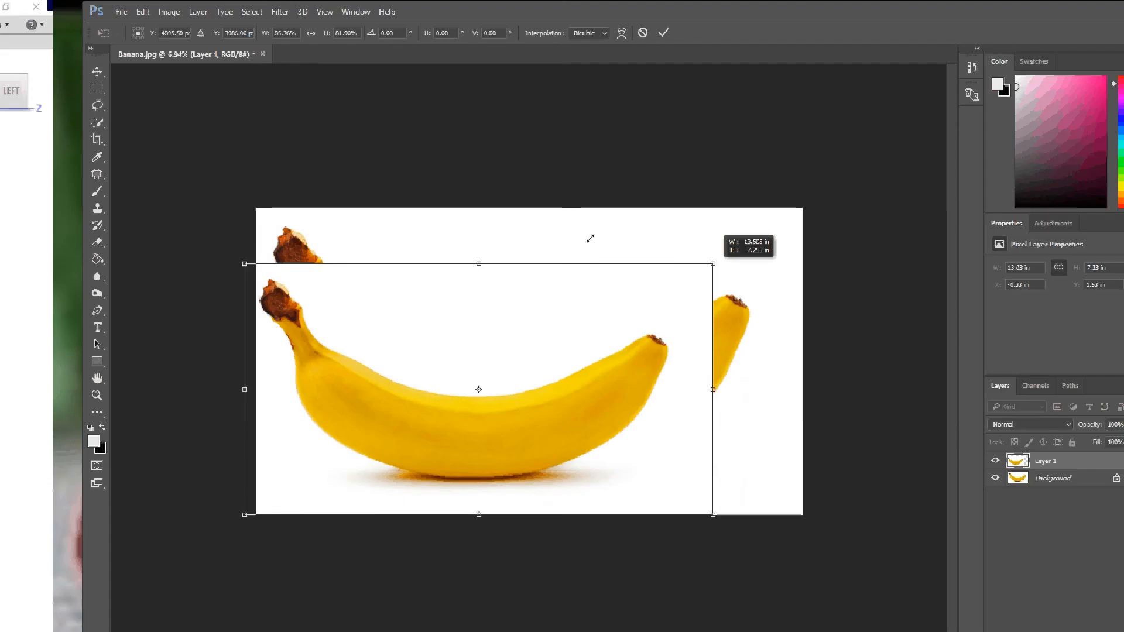
{"action": "left_click_drag", "start_coordinate": [590, 238], "coordinate": [665, 285]}
{"action": "left_click_drag", "start_coordinate": [548, 254], "coordinate": [285, 330]}
{"action": "left_click_drag", "start_coordinate": [276, 375], "coordinate": [395, 348]}
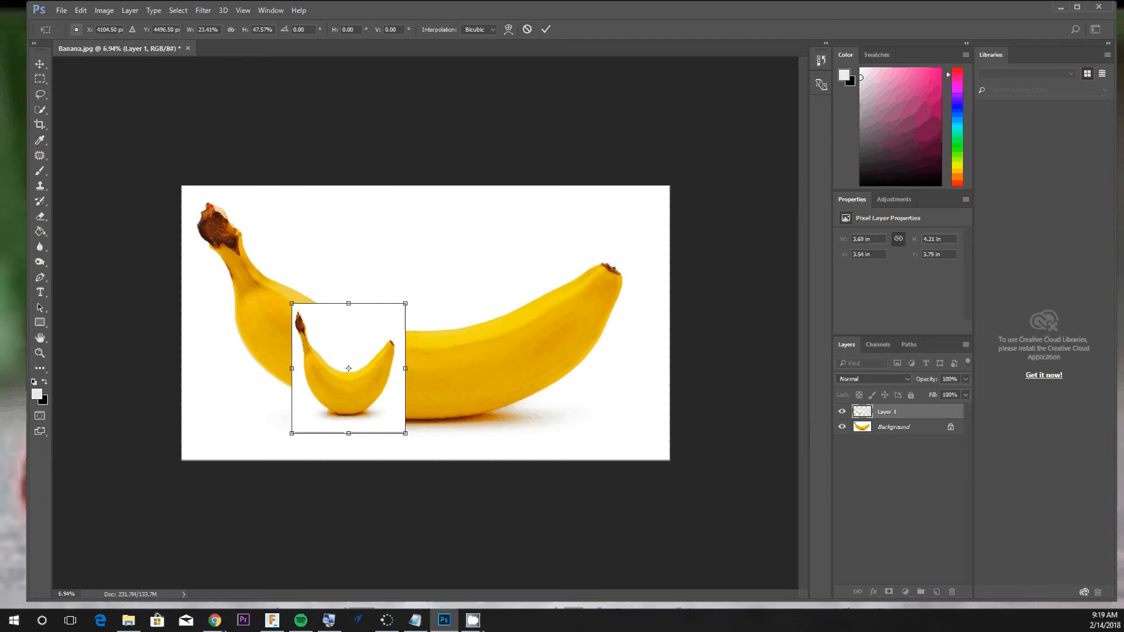
{"action": "left_click", "coordinate": [37, 83]}
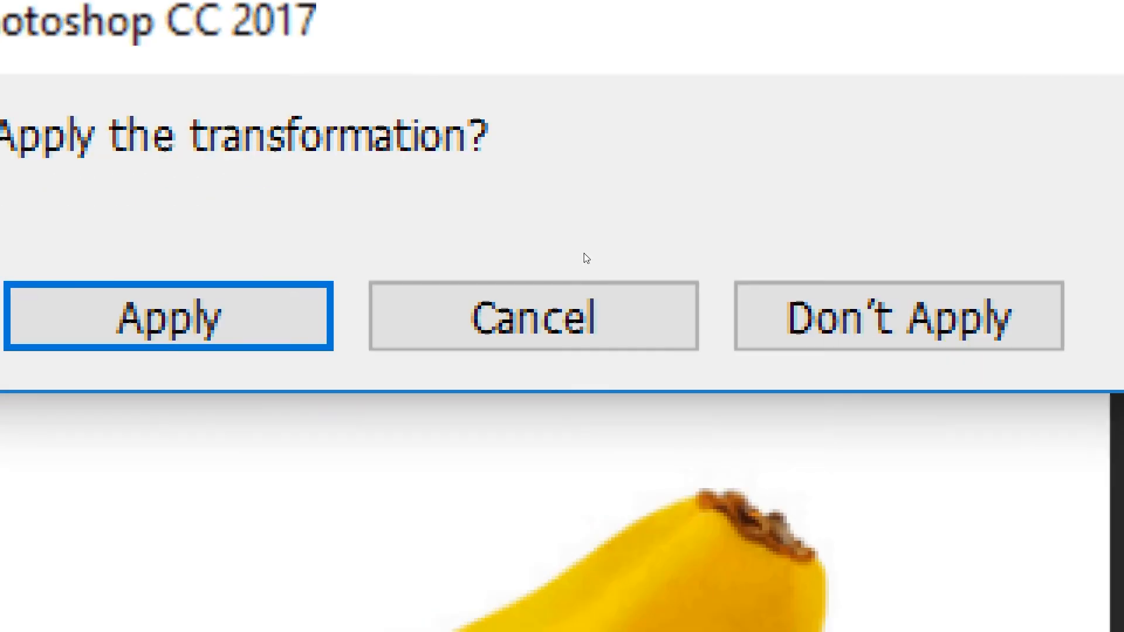
{"action": "left_click", "coordinate": [586, 304]}
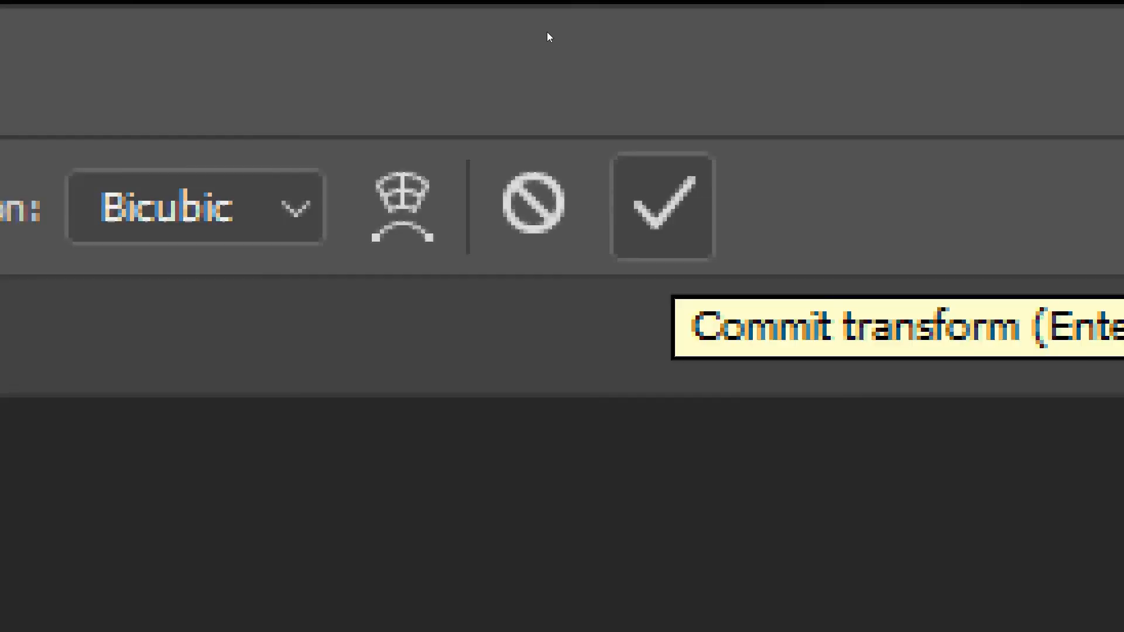
{"action": "key", "text": "Return"}
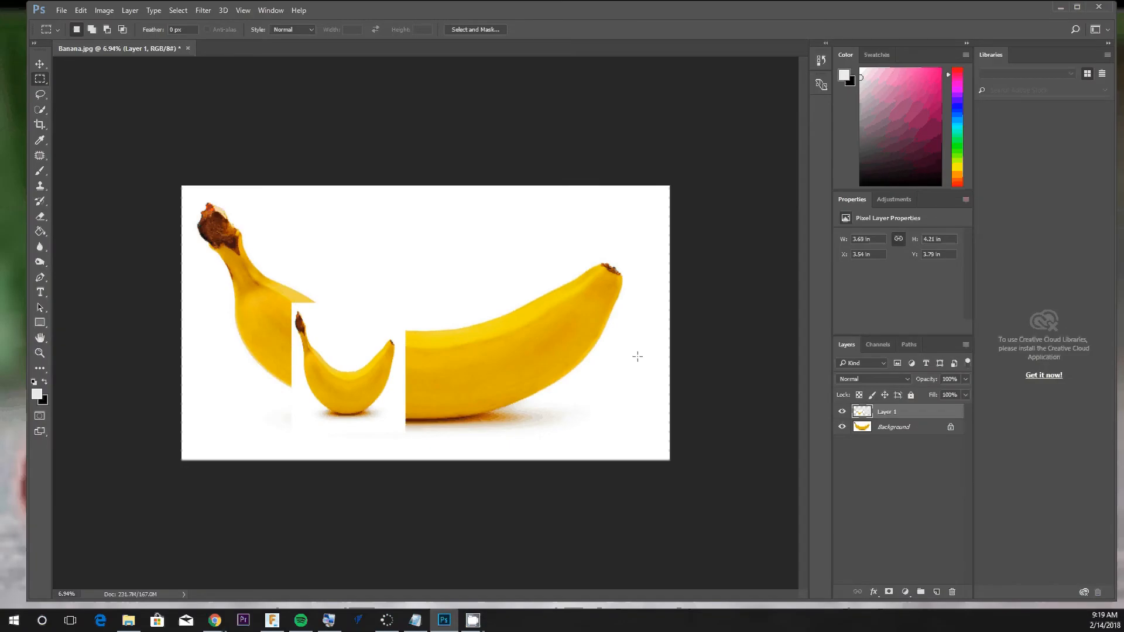
- Move the small banana layer to about X 5.02 in, Y 1.57 in with Free Transform and apply the transformation
{"action": "key", "text": "ctrl+t"}
{"action": "left_click_drag", "start_coordinate": [387, 354], "coordinate": [464, 220]}
{"action": "left_click_drag", "start_coordinate": [383, 240], "coordinate": [352, 304]}
{"action": "left_click", "coordinate": [40, 78]}
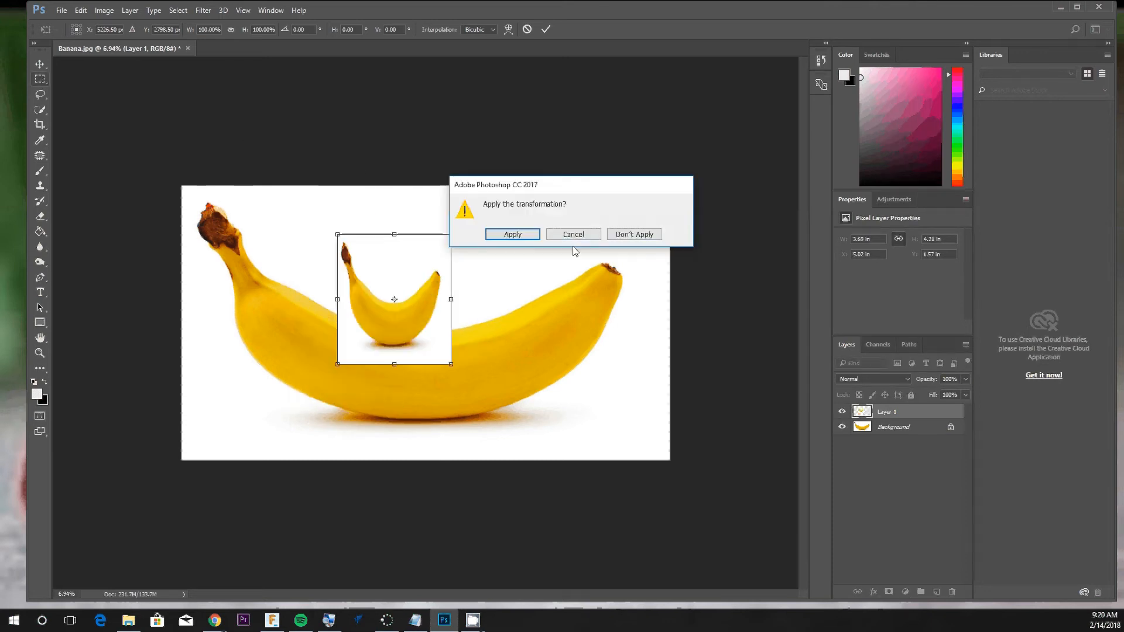
{"action": "left_click", "coordinate": [512, 234]}
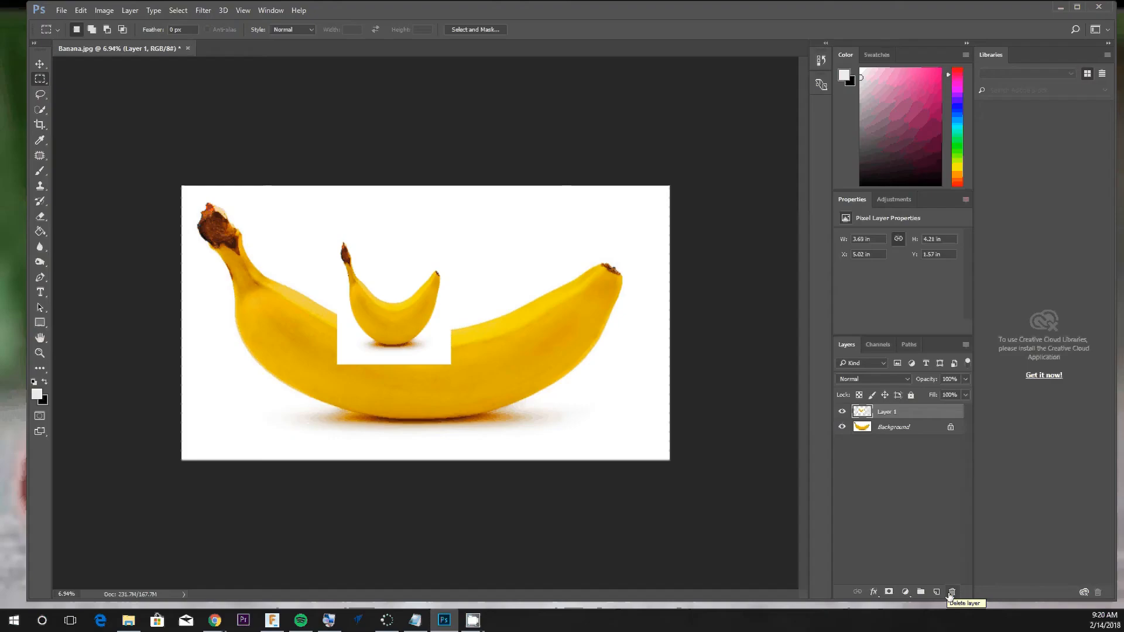
- Delete the small banana layer, keeping only the Background layer
{"action": "left_click", "coordinate": [609, 390]}
{"action": "left_click", "coordinate": [501, 233]}
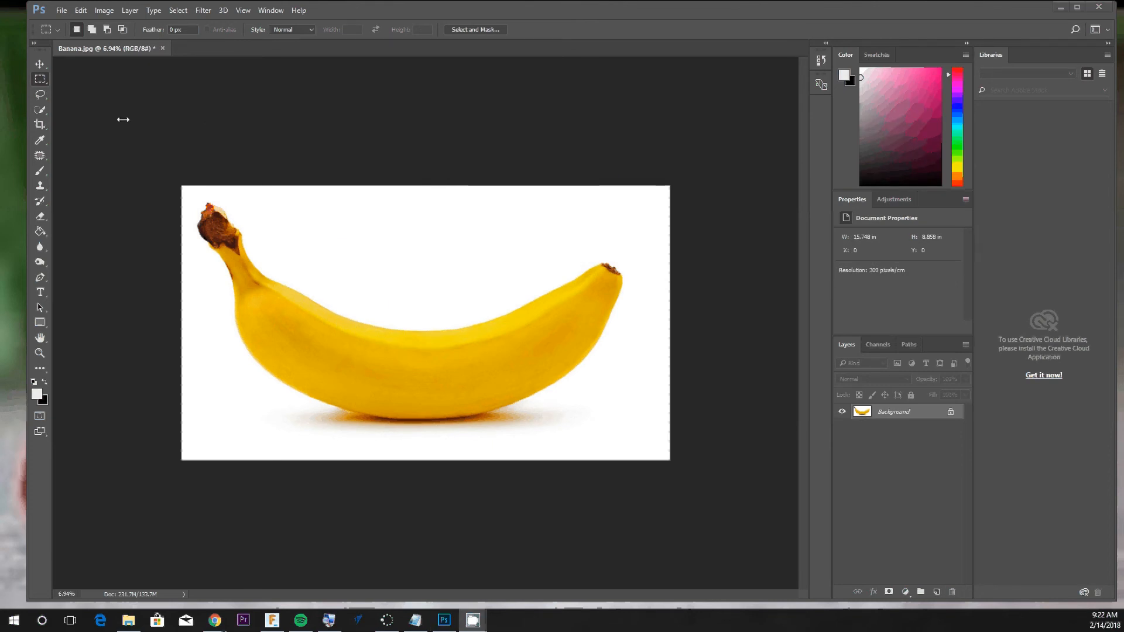
- Switch to the Lasso tool for selecting in the banana image
{"action": "left_click", "coordinate": [148, 150]}
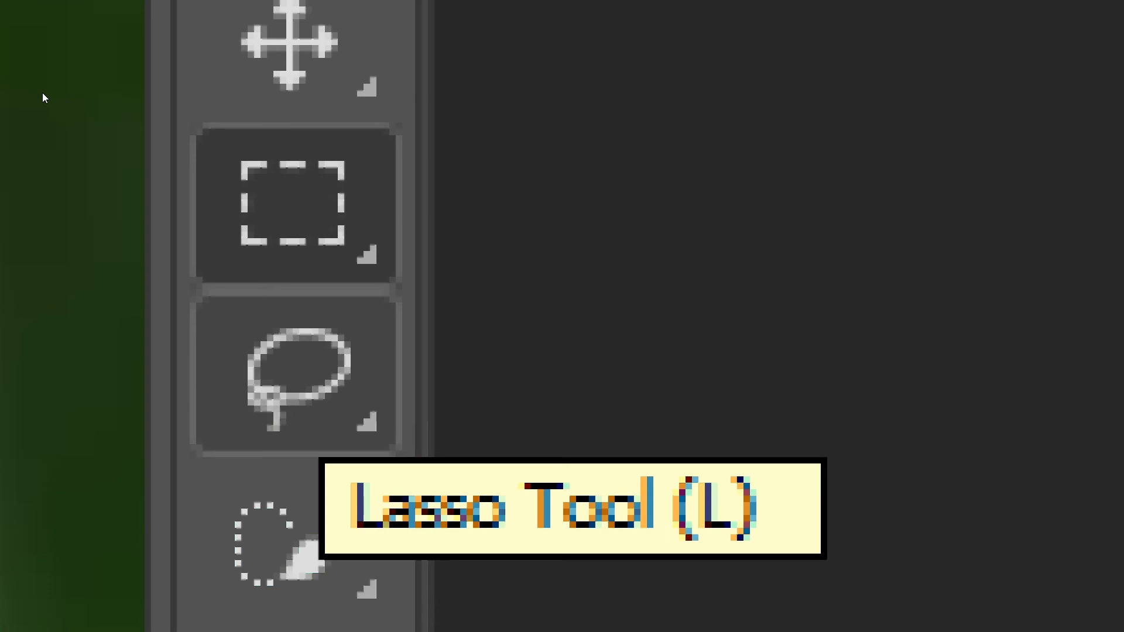
{"action": "key", "text": "l"}
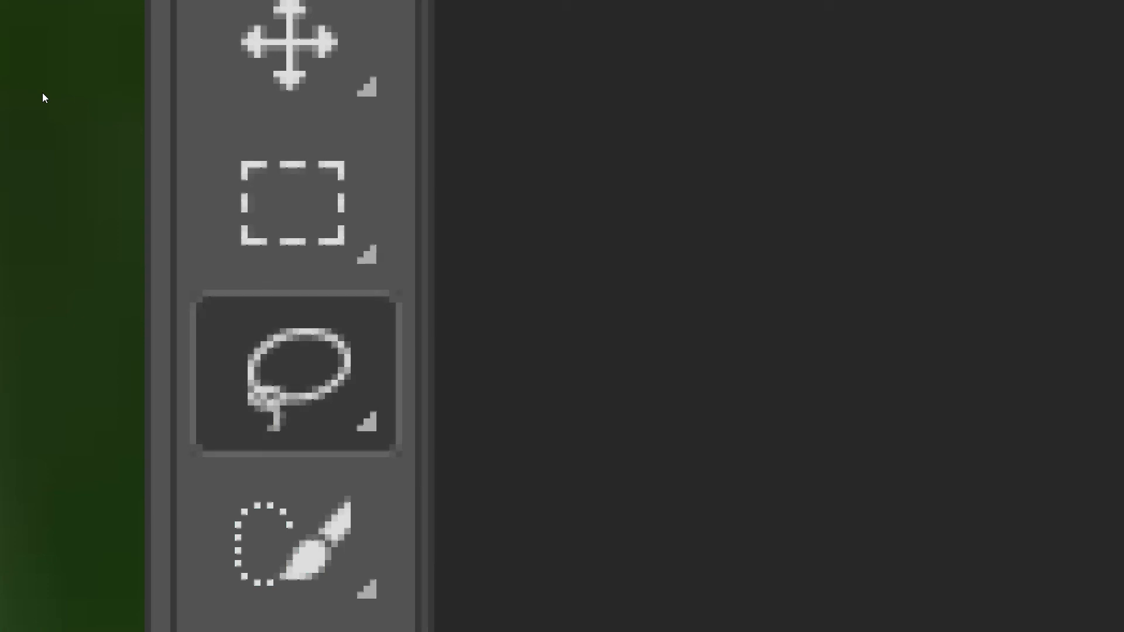